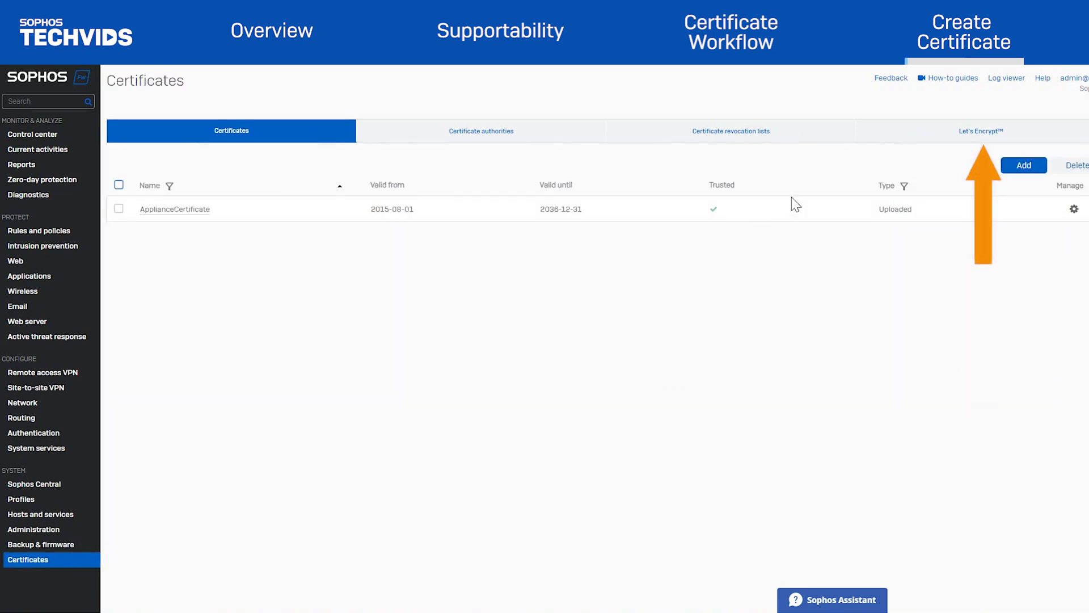
# - Register a Let's Encrypt account, then return to the Certificates list
pyautogui.click(982, 131)
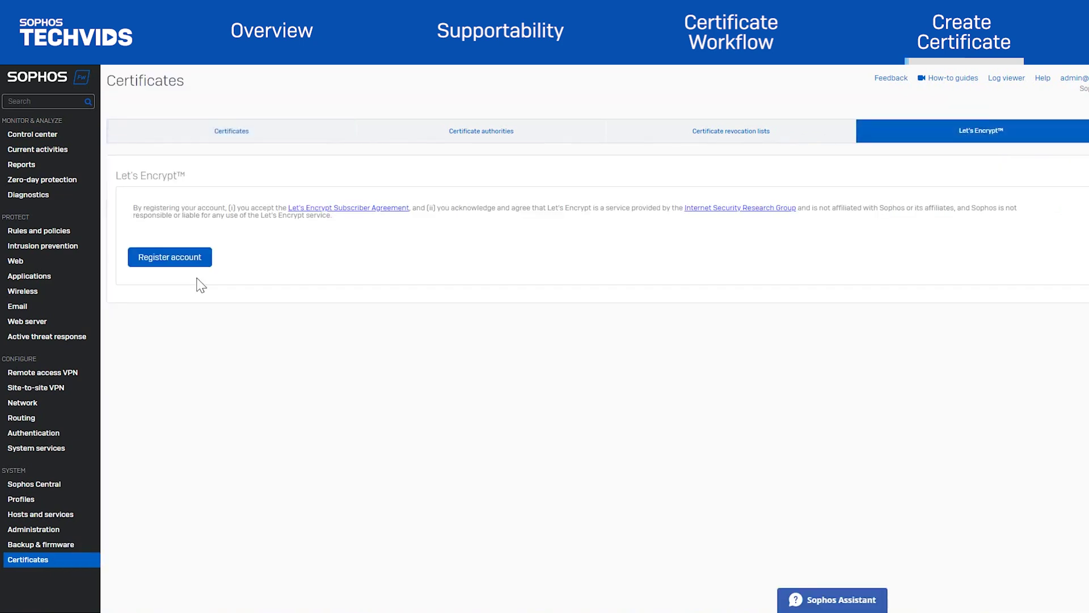
pyautogui.click(192, 257)
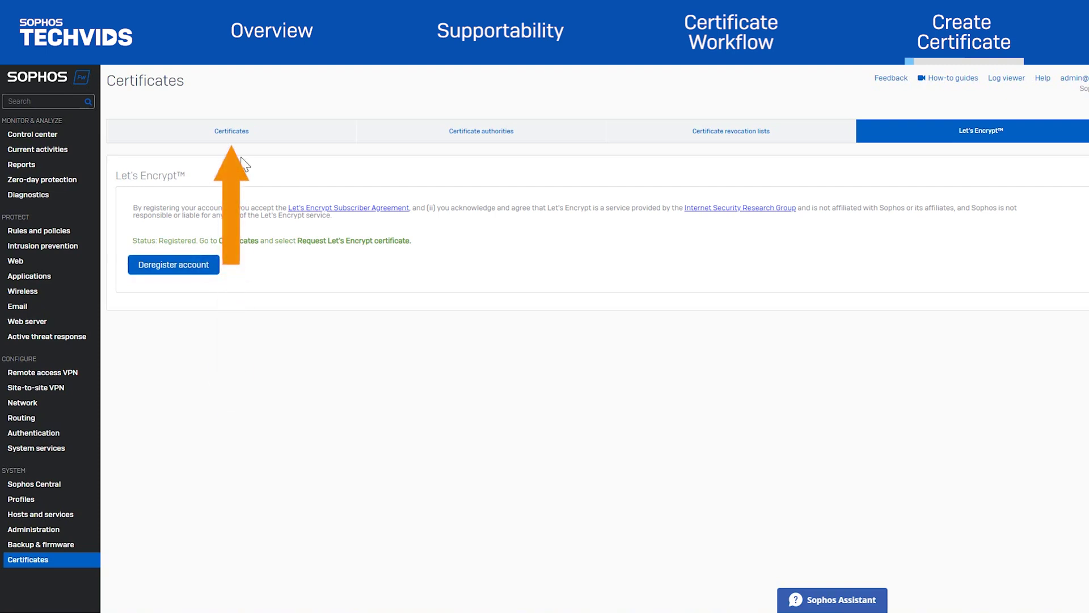
pyautogui.click(239, 136)
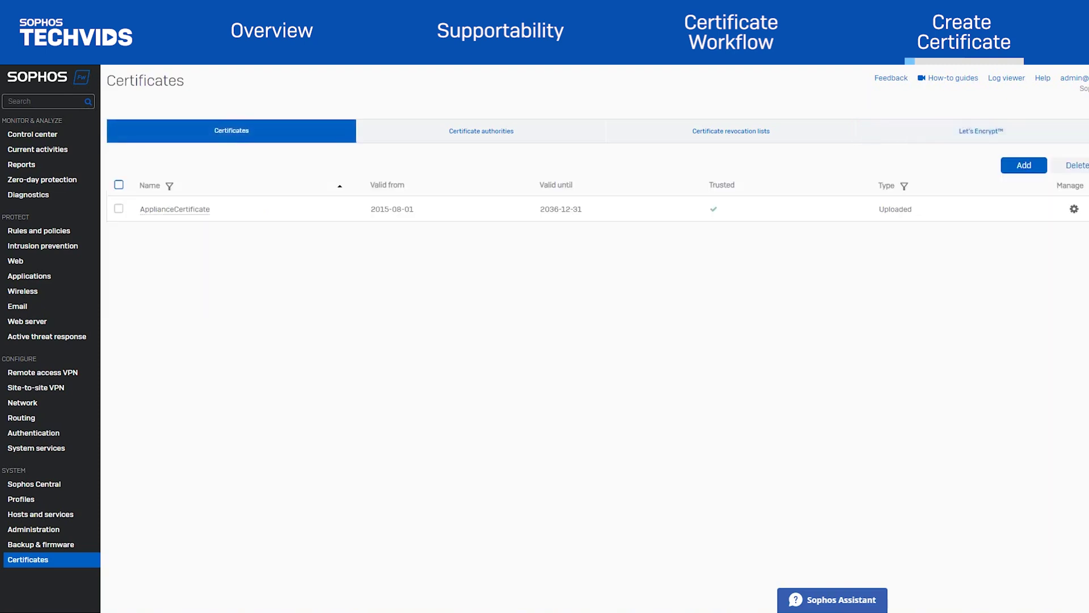
# - Start a new certificate with action Request Let's Encrypt certificate, named letsencryptcertificate
pyautogui.click(1030, 165)
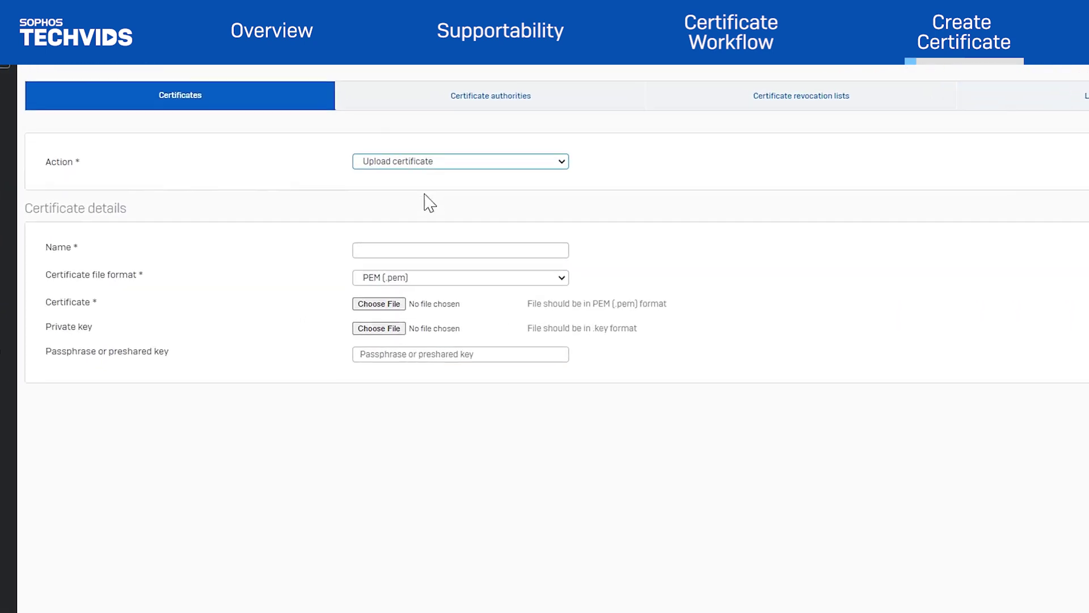
pyautogui.click(457, 183)
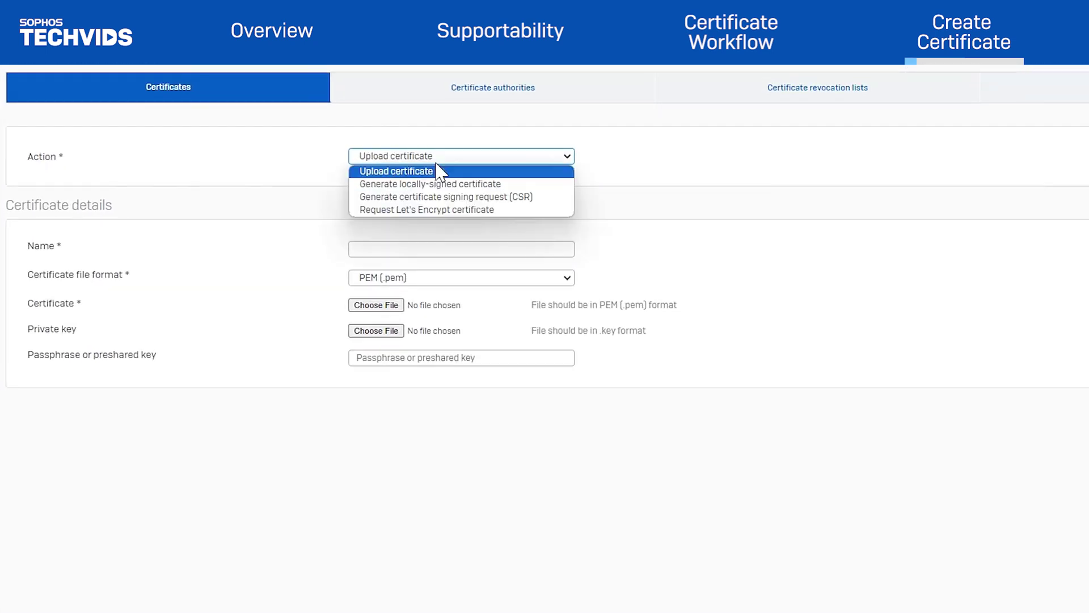
pyautogui.click(406, 214)
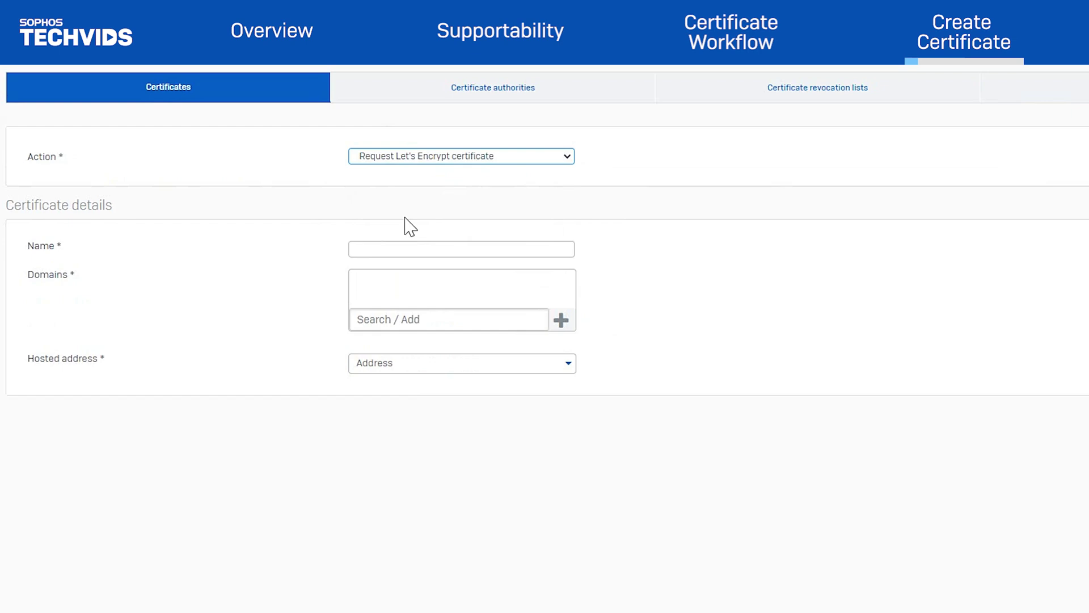
pyautogui.click(462, 249)
pyautogui.write('letsencryptcertificate')
# - Add the firewall domain and the blog domain to the certificate request
pyautogui.click(449, 319)
pyautogui.write('firewall.')
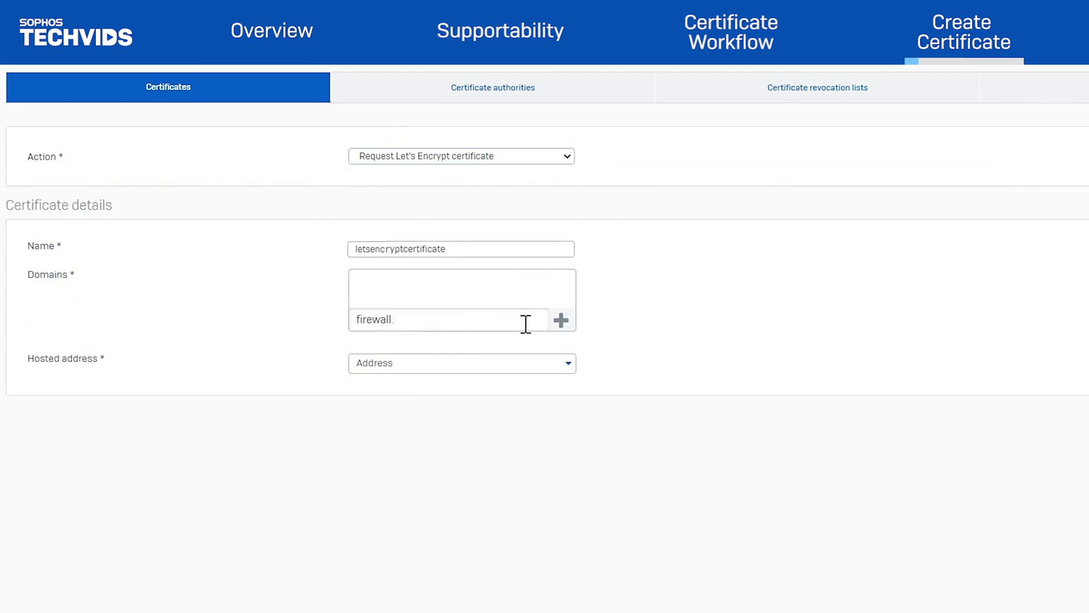
pyautogui.write('sophoslab.ch')
pyautogui.press('Return')
pyautogui.write('blog.sophoslab.ch')
pyautogui.press('Return')
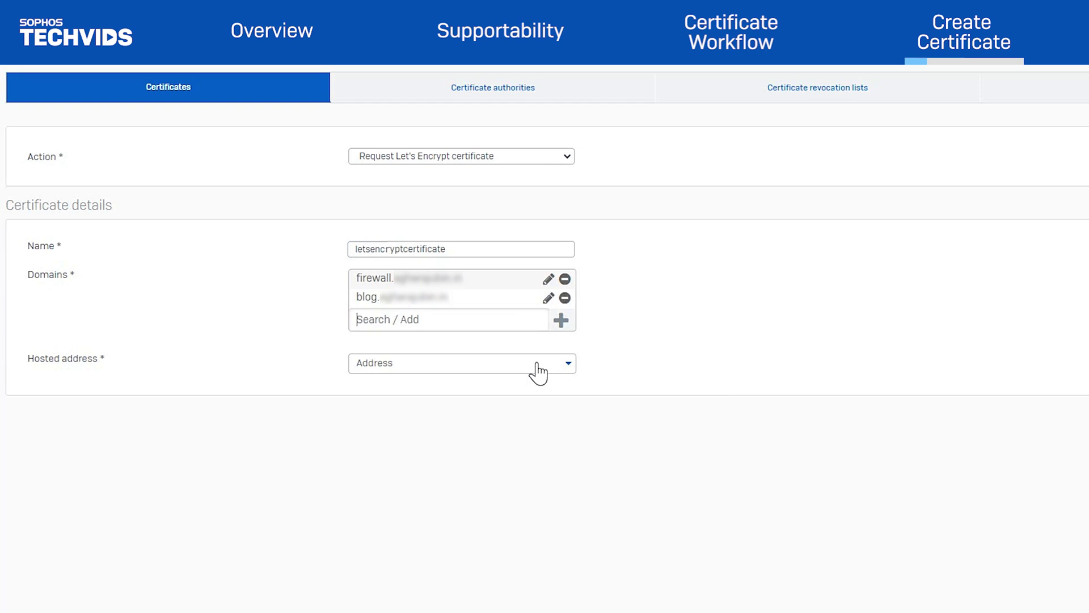
pyautogui.click(538, 371)
# - Host the certificate request on #PortB
pyautogui.click(538, 366)
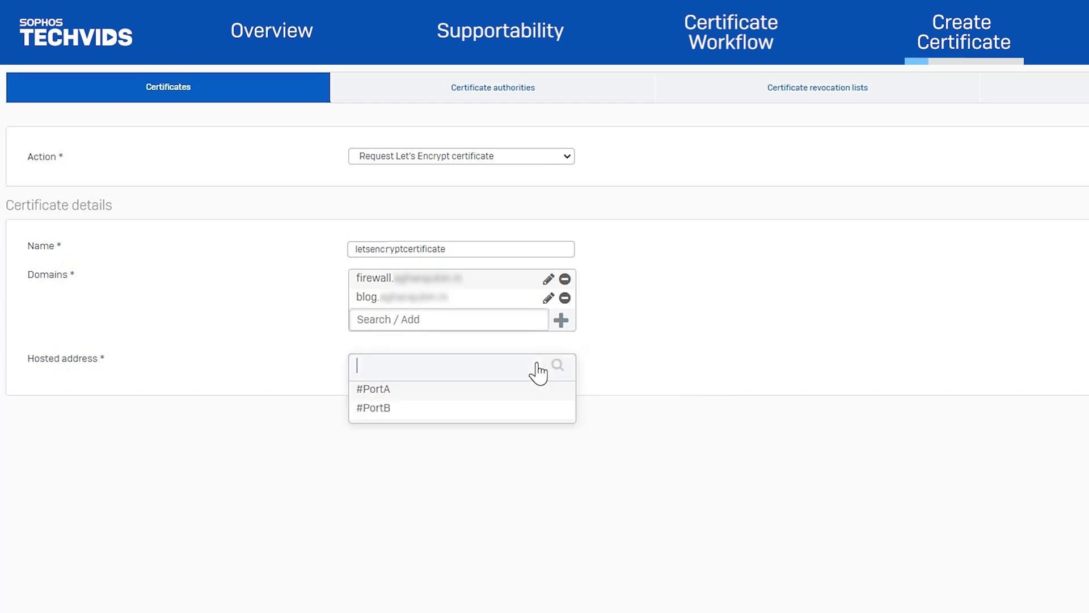
pyautogui.click(420, 409)
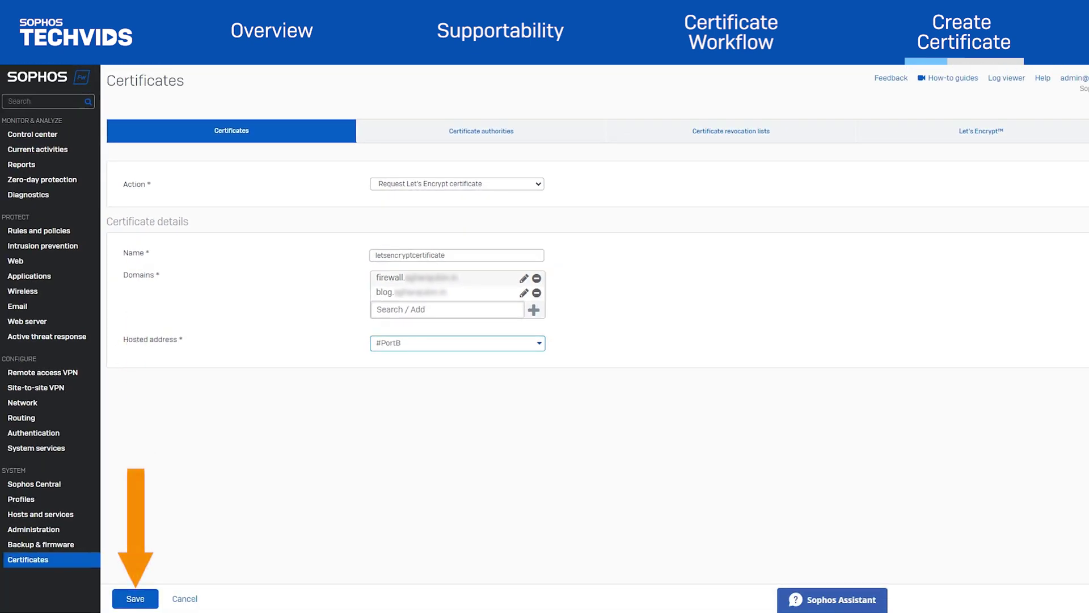
# - Save the Let's Encrypt certificate request, creating the automatic LetsEncrypt firewall rule
pyautogui.click(136, 599)
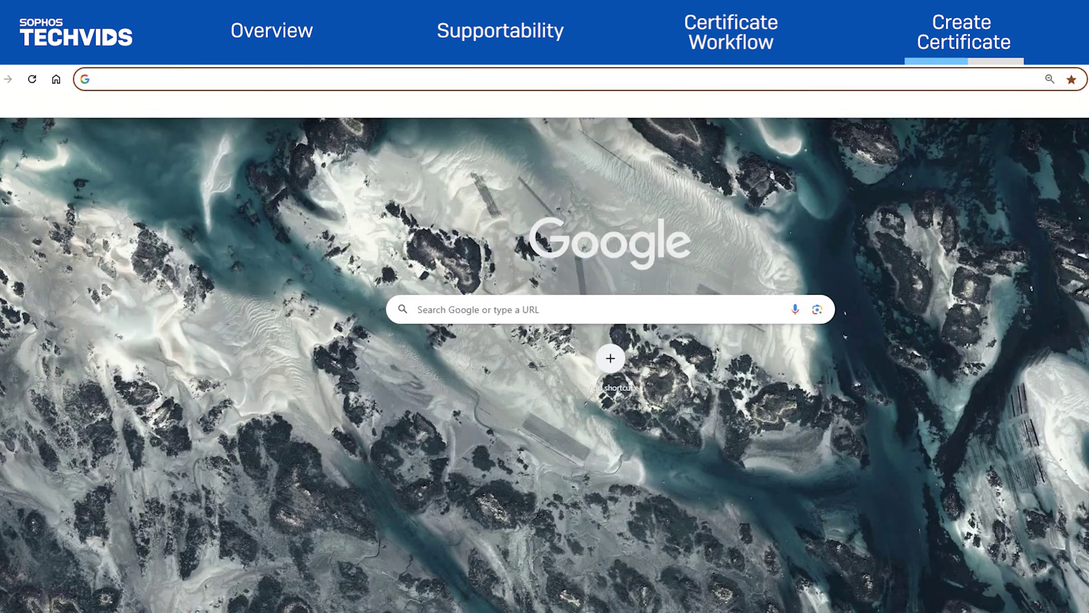
pyautogui.write('https://firewall.')
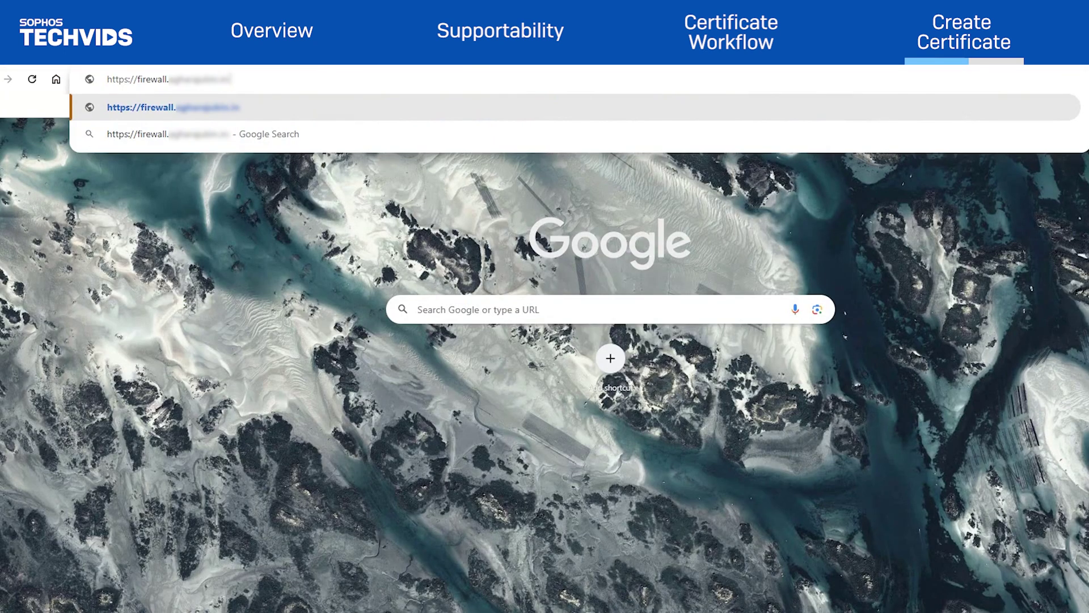
pyautogui.write(':4444')
pyautogui.press('Return')
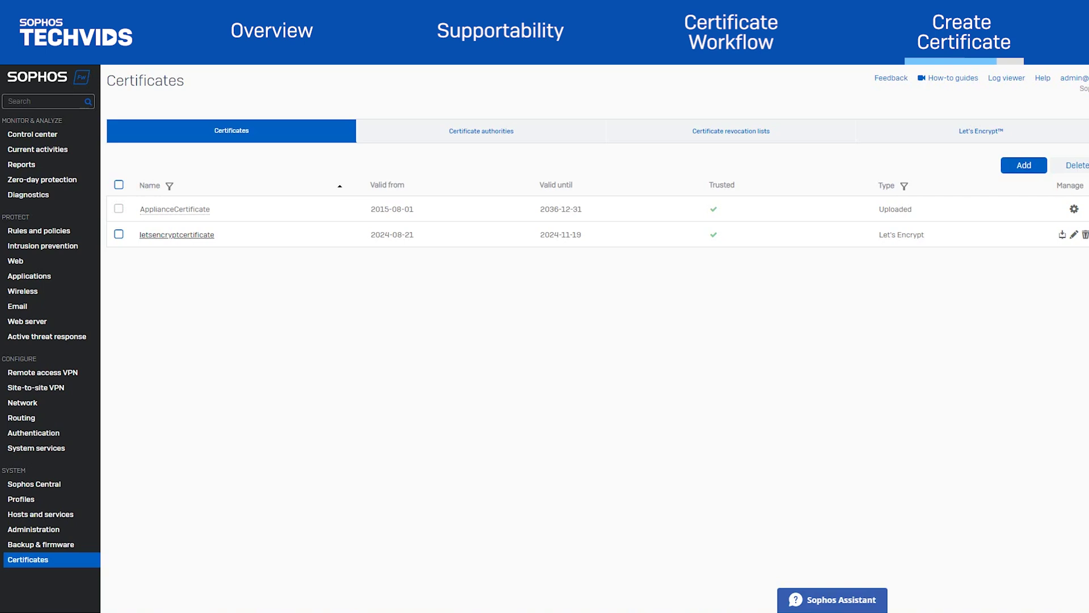
# - In Admin and user settings, set the console certificate to letsencryptcertificate and check the security badge
pyautogui.click(33, 528)
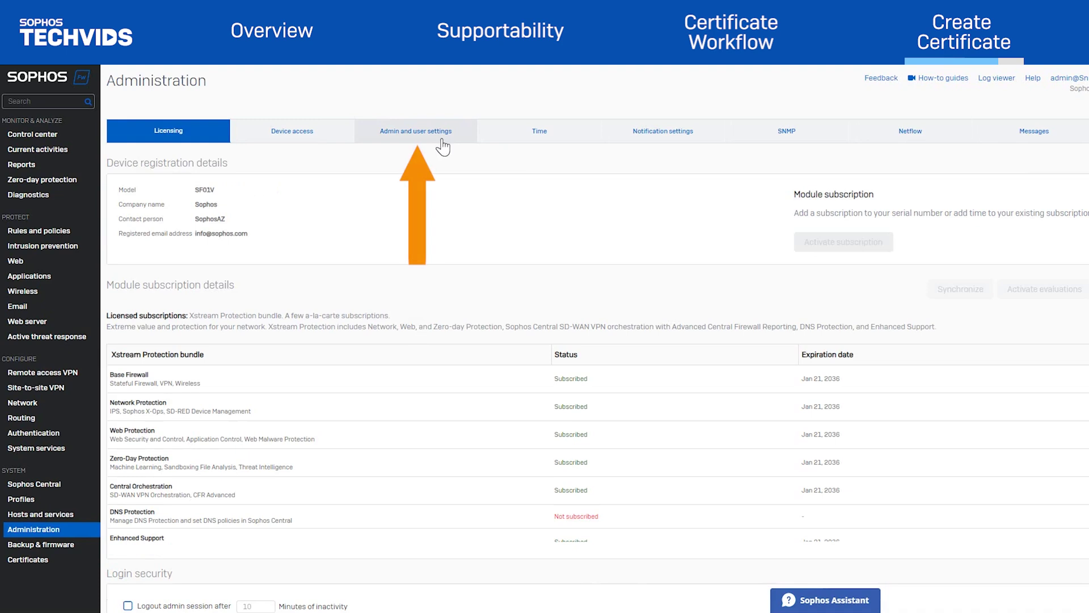
pyautogui.click(442, 137)
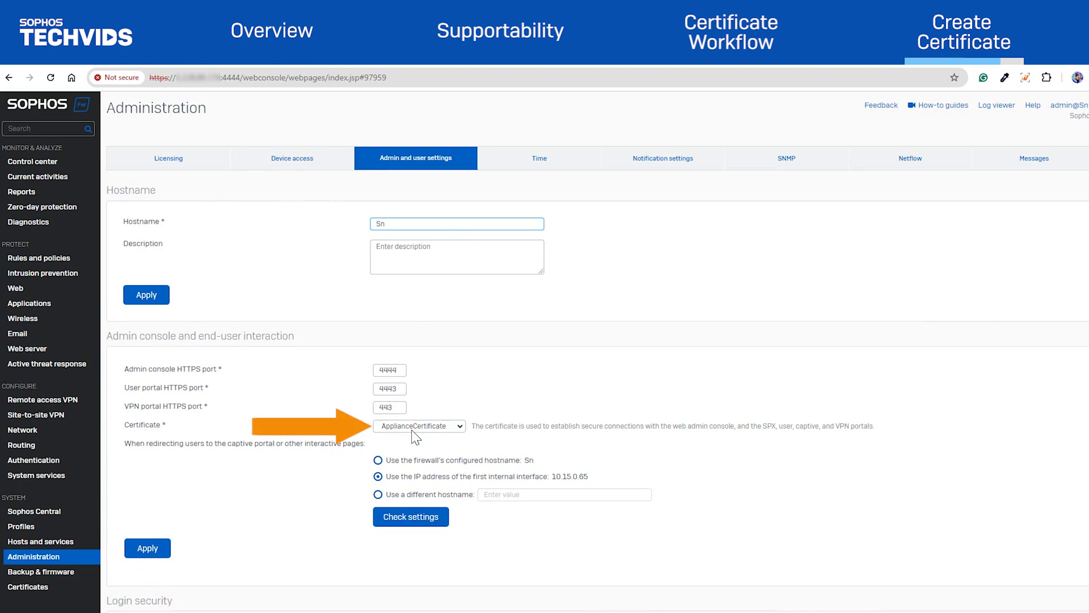
pyautogui.click(419, 426)
pyautogui.click(418, 452)
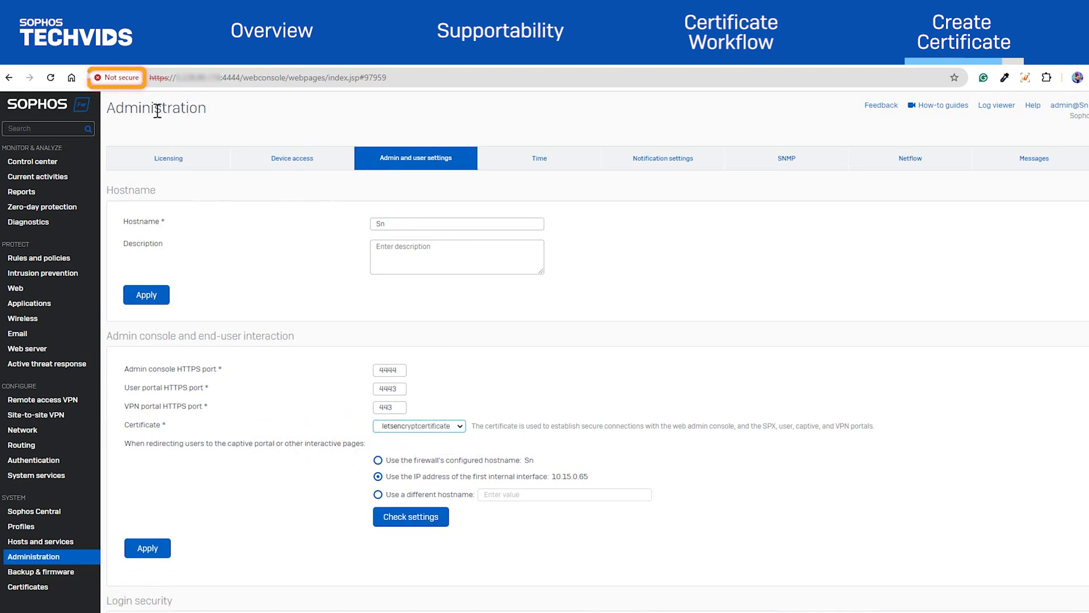
pyautogui.click(117, 78)
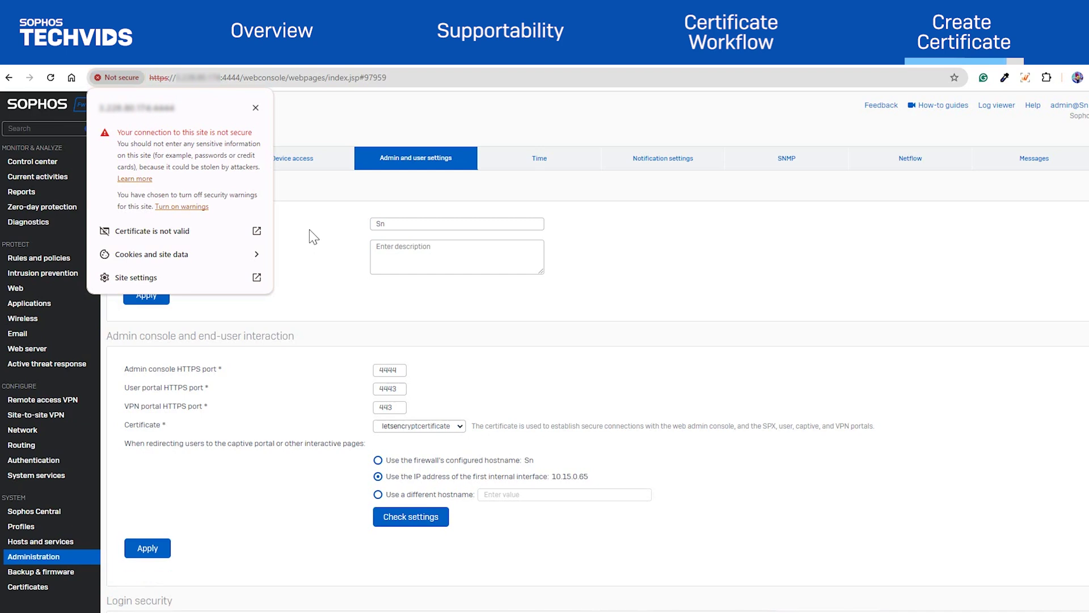
# - View the console's site info showing a secure connection and a valid certificate
pyautogui.click(310, 230)
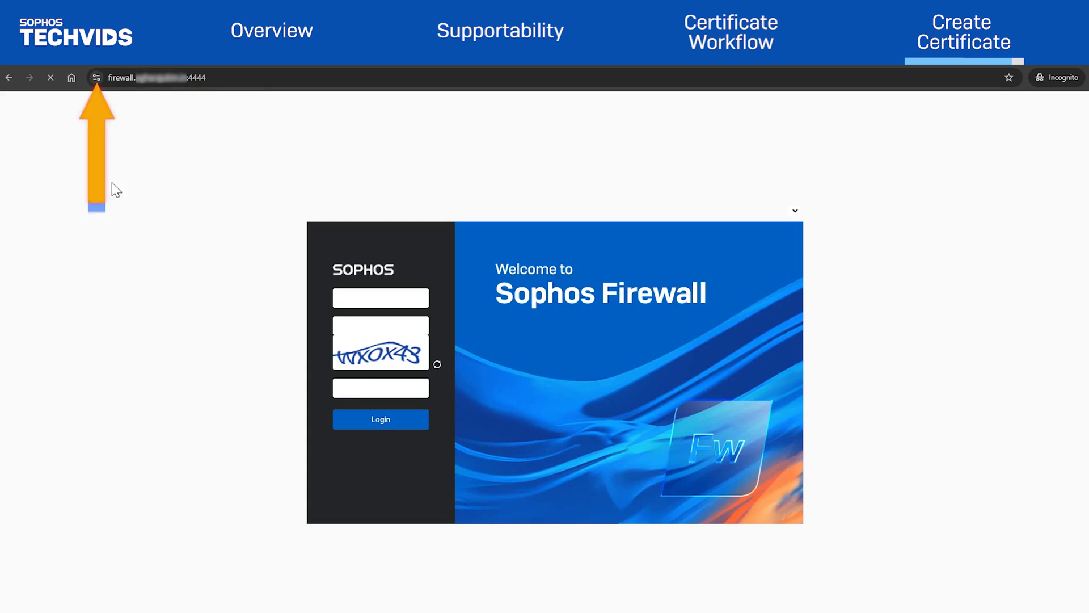
pyautogui.click(97, 77)
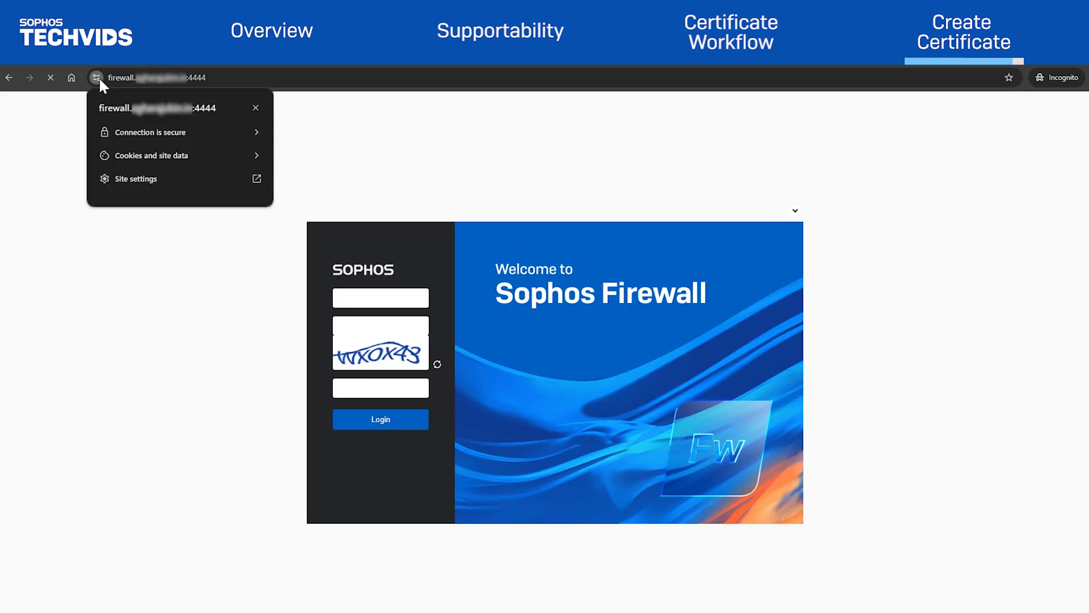
pyautogui.click(175, 132)
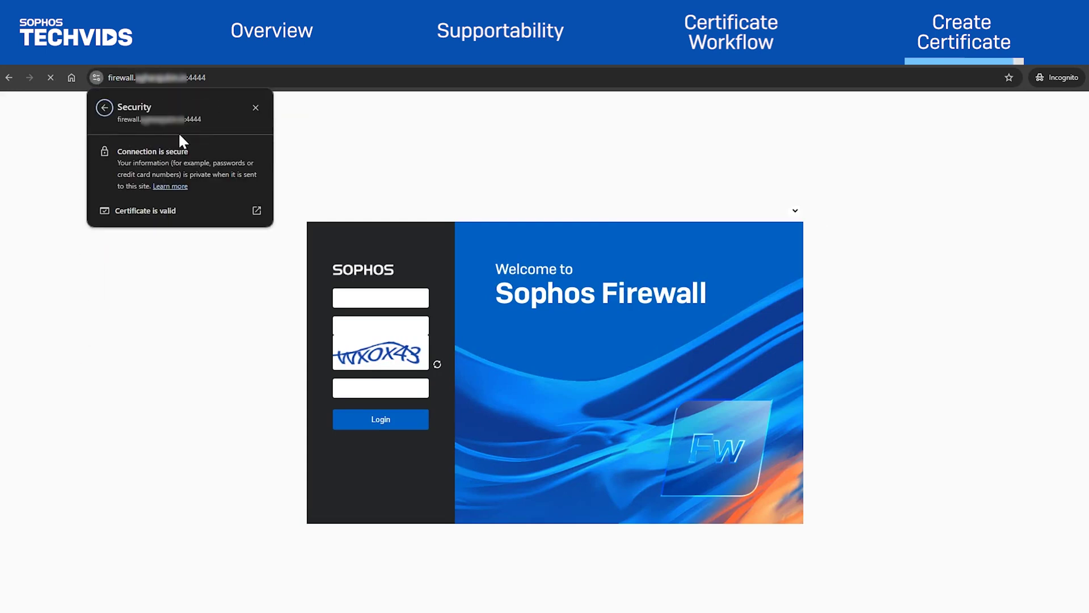
pyautogui.click(141, 211)
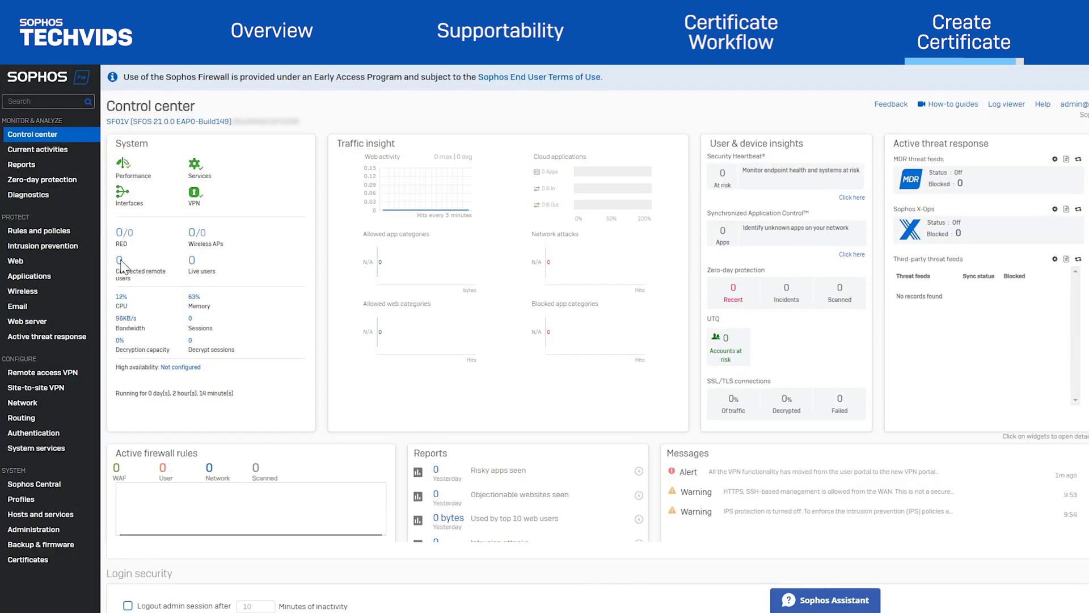
# - Create a new firewall rule with action Protect with web server protection
pyautogui.click(64, 235)
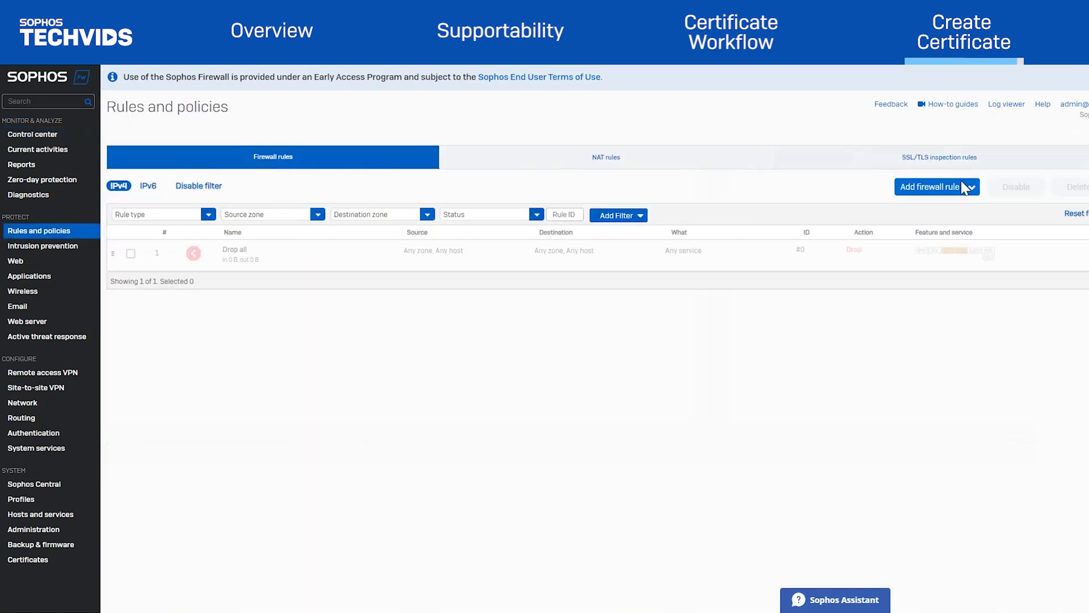
pyautogui.click(965, 188)
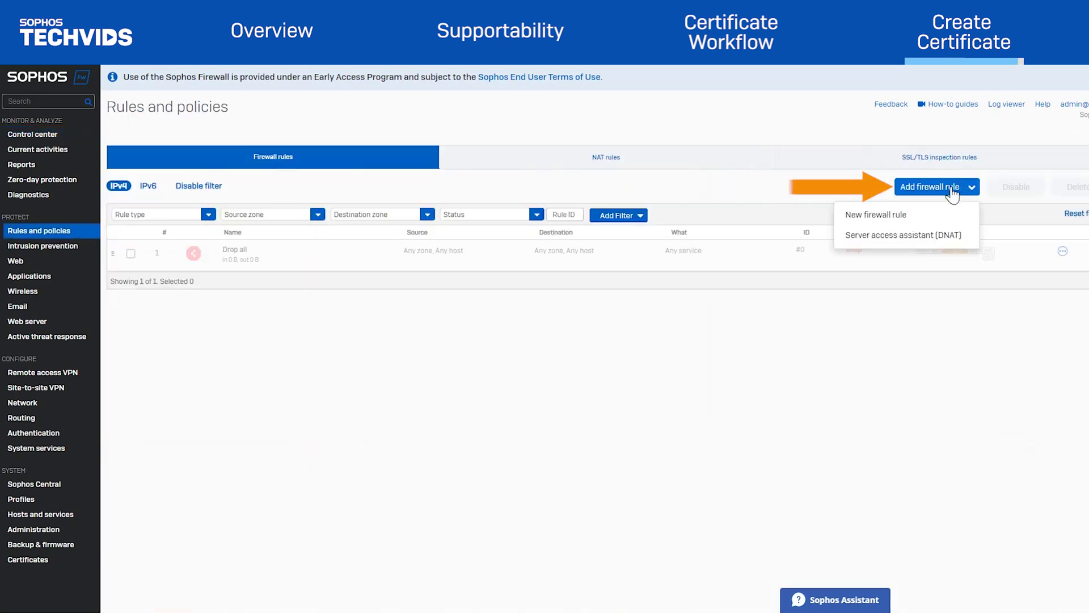
pyautogui.click(937, 213)
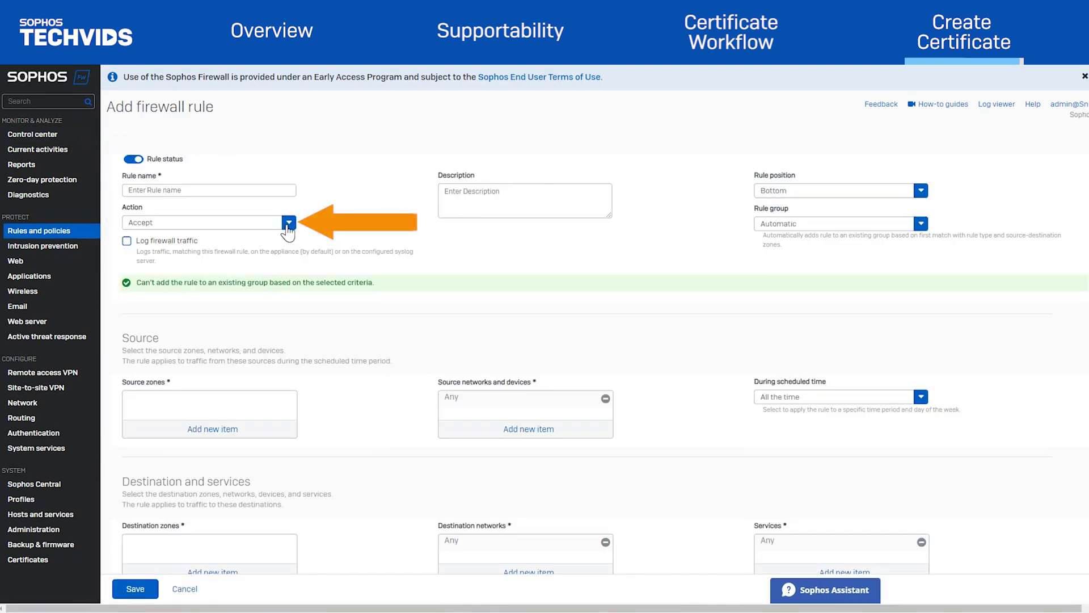
pyautogui.click(289, 223)
pyautogui.click(259, 286)
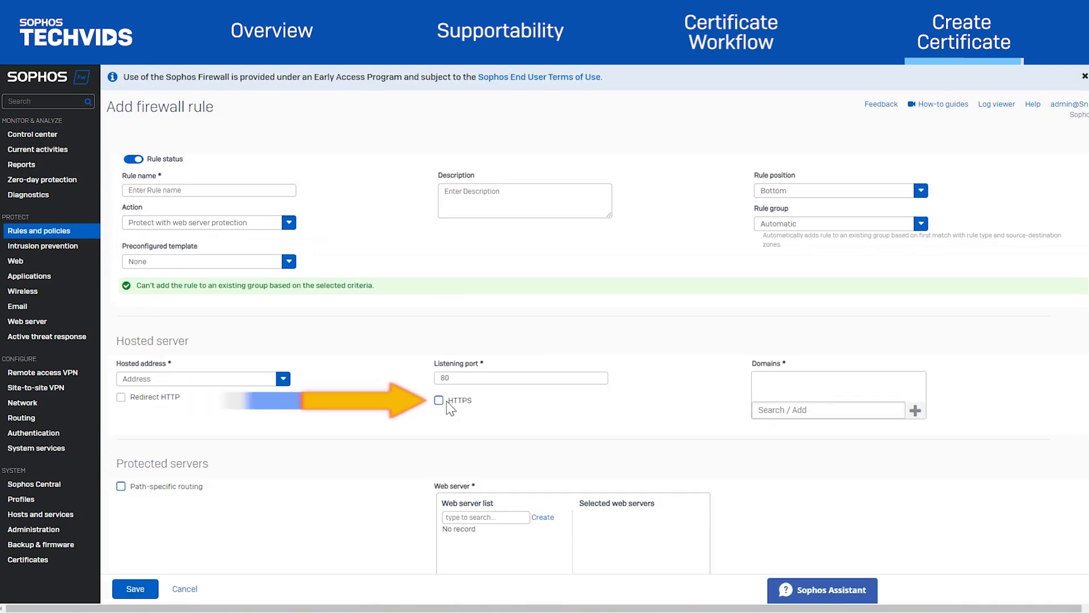
# - Enable HTTPS on port 443 with letsencryptcertificate as the hosted server certificate
pyautogui.click(439, 400)
pyautogui.click(477, 436)
pyautogui.click(474, 458)
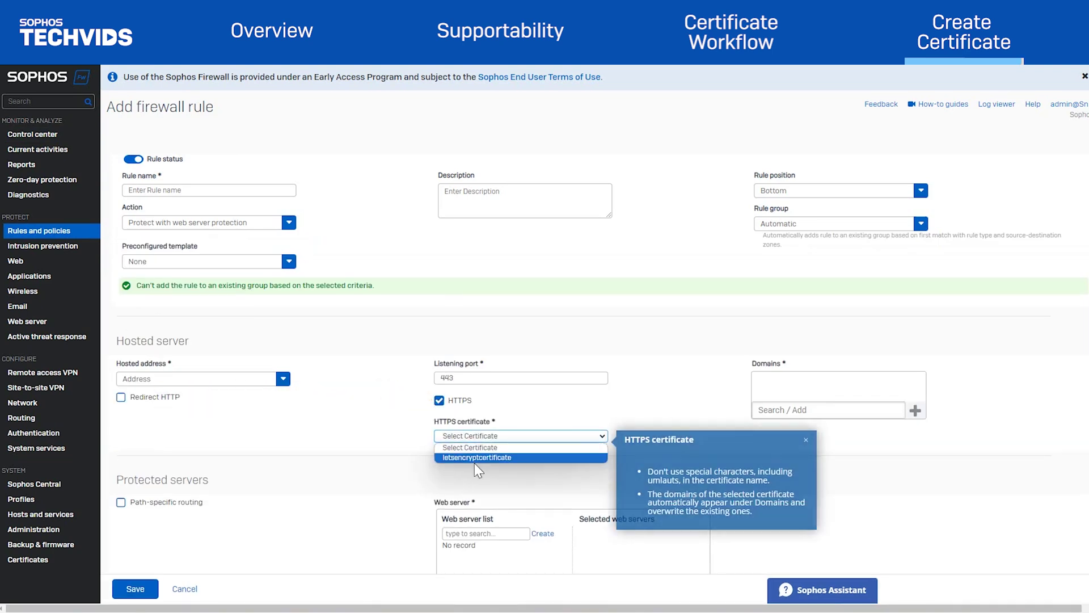